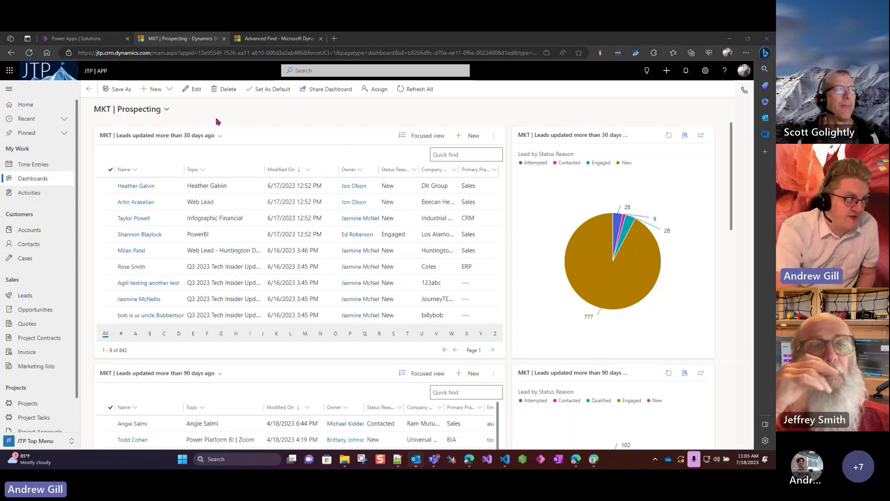
- Scroll through the MKT Prospecting dashboard to review its charts
{"action": "scroll", "coordinate": [258, 193], "scroll_direction": "down", "scroll_amount": 7}
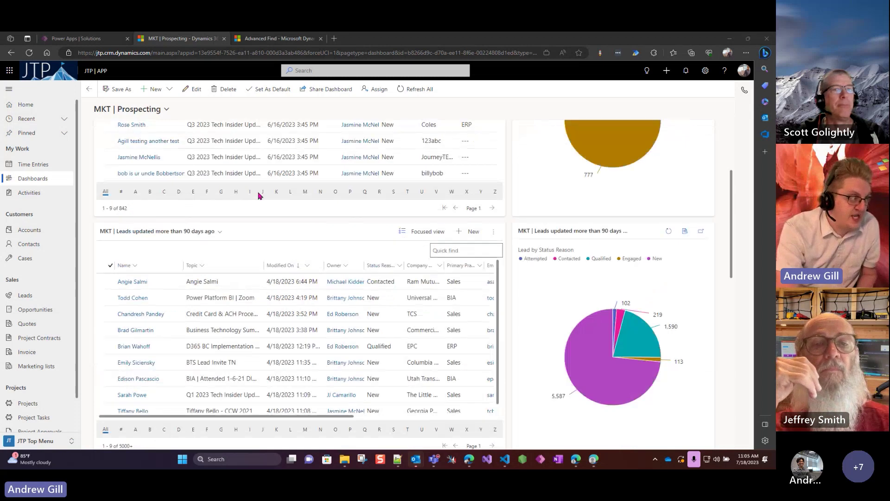
{"action": "scroll", "coordinate": [187, 288], "scroll_direction": "down", "scroll_amount": 5}
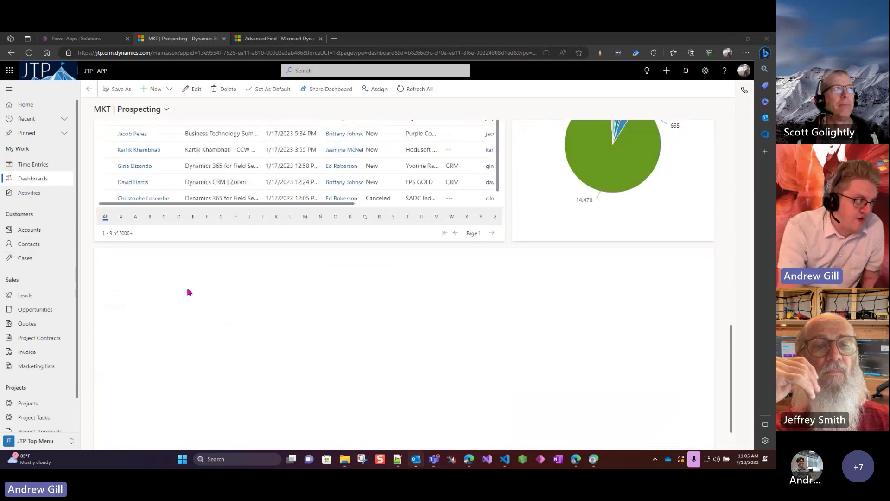
{"action": "scroll", "coordinate": [189, 290], "scroll_direction": "up", "scroll_amount": 4}
{"action": "scroll", "coordinate": [190, 293], "scroll_direction": "down", "scroll_amount": 2}
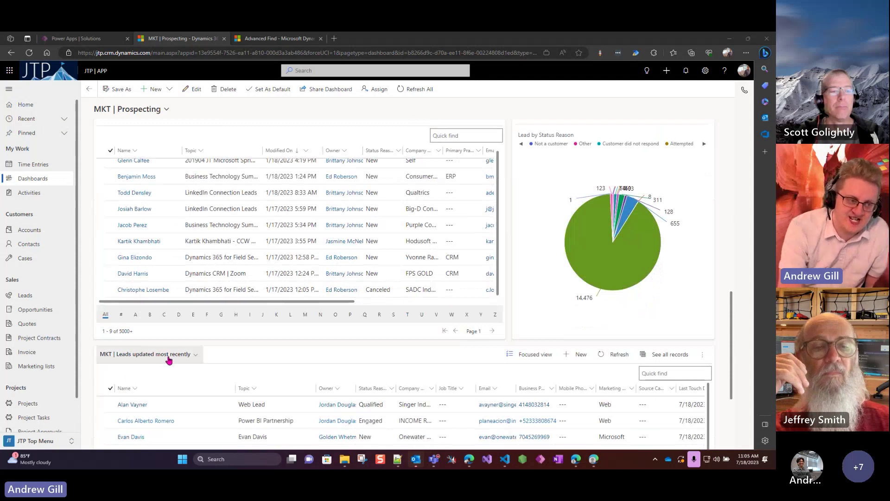
{"action": "scroll", "coordinate": [175, 357], "scroll_direction": "up", "scroll_amount": 10}
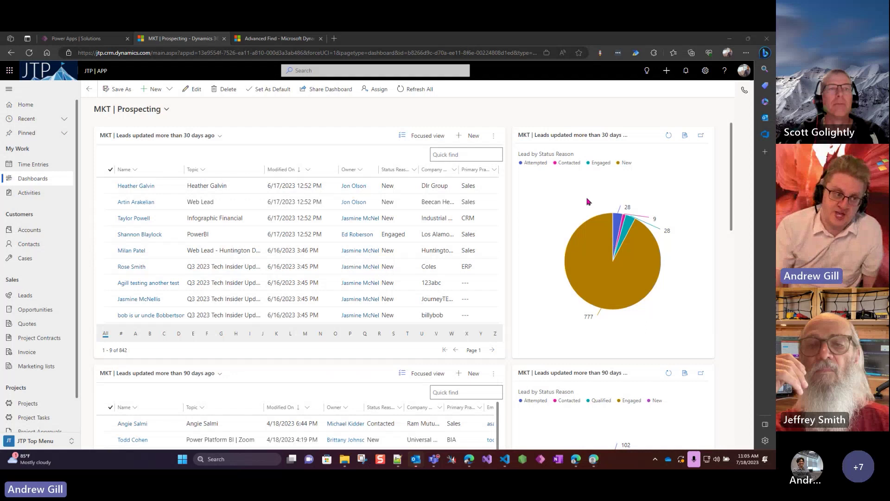
{"action": "mouse_move", "coordinate": [619, 218]}
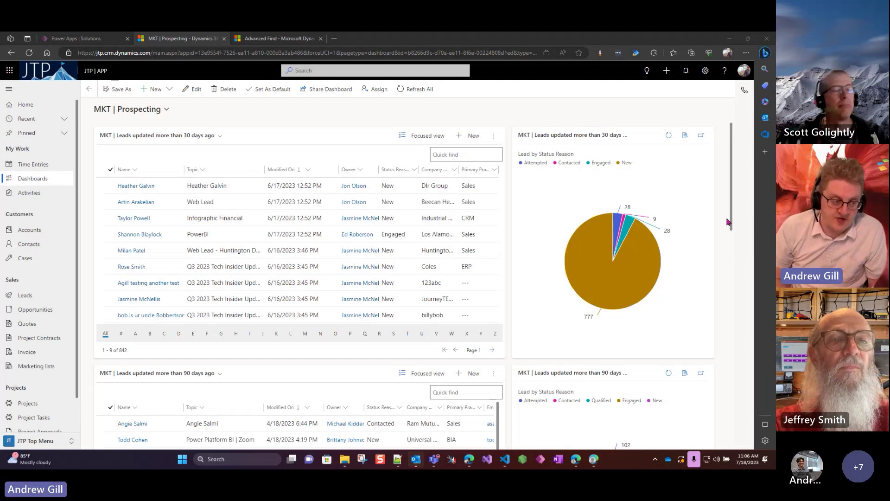
{"action": "scroll", "coordinate": [672, 279], "scroll_direction": "down", "scroll_amount": 2}
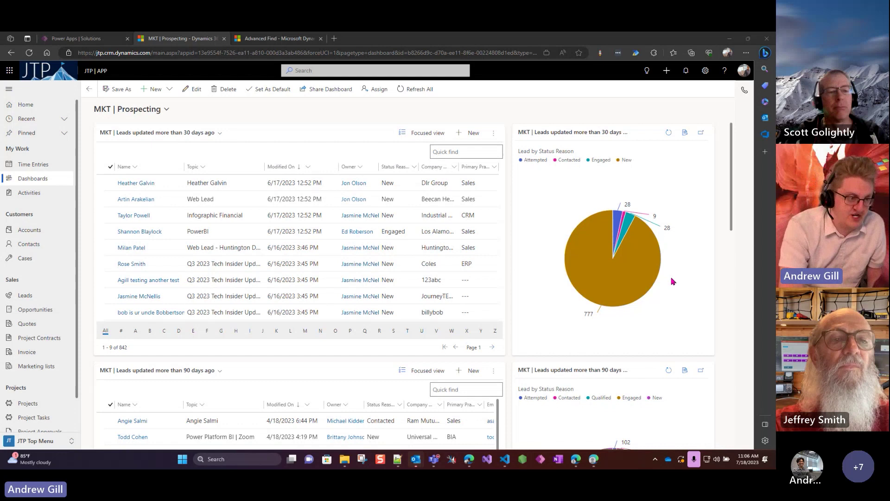
{"action": "scroll", "coordinate": [672, 278], "scroll_direction": "down", "scroll_amount": 10}
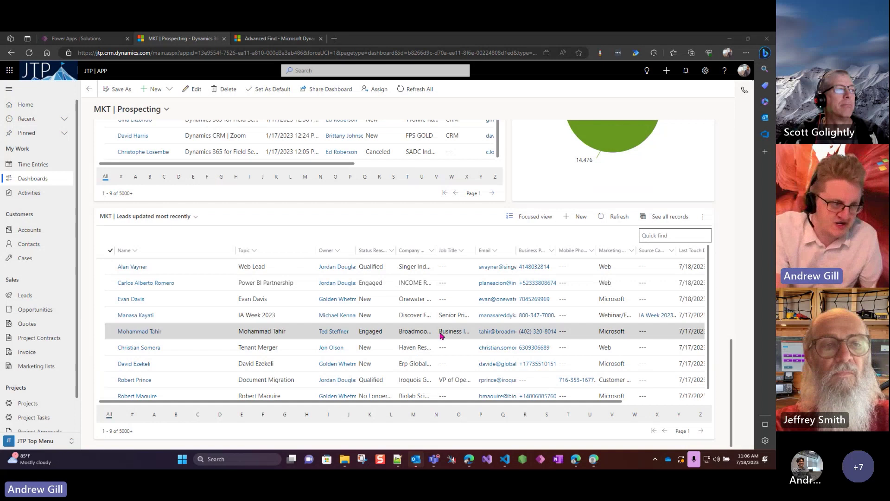
{"action": "scroll", "coordinate": [417, 341], "scroll_direction": "up", "scroll_amount": 5}
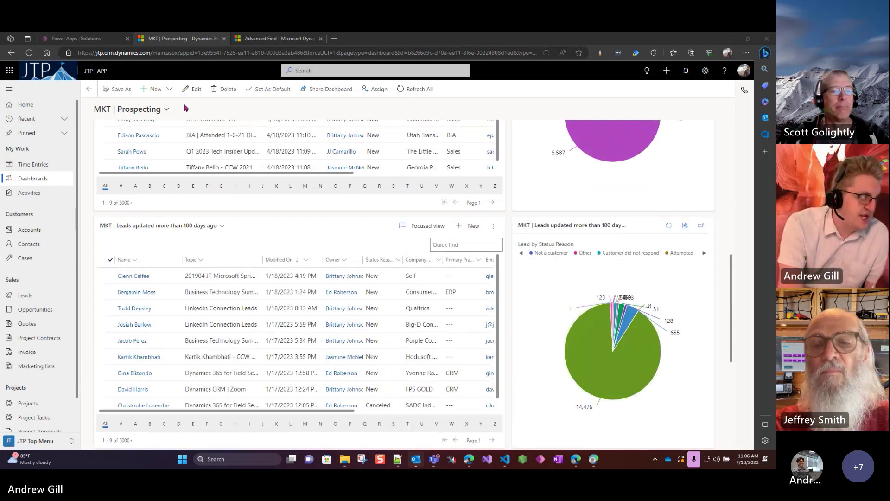
- Switch to the MKT | Lost quote reasons dashboard, where NetSuite leads competitor losses at 10
{"action": "left_click", "coordinate": [152, 112]}
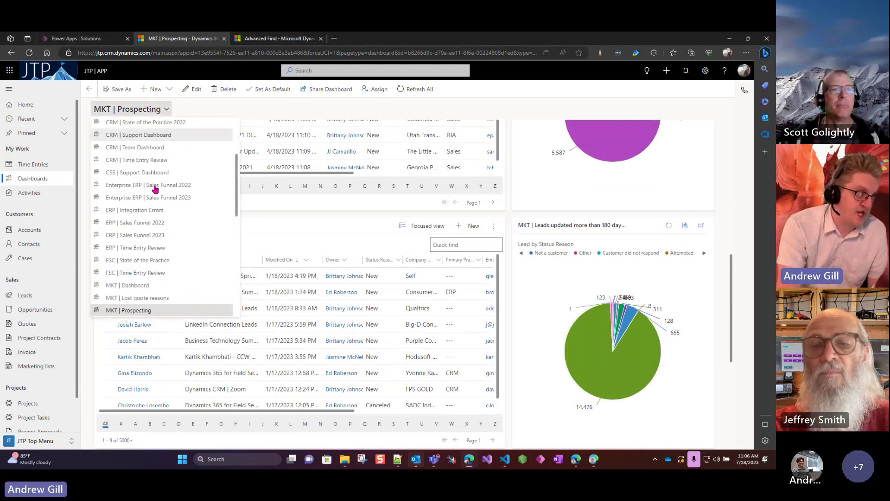
{"action": "left_click", "coordinate": [136, 299]}
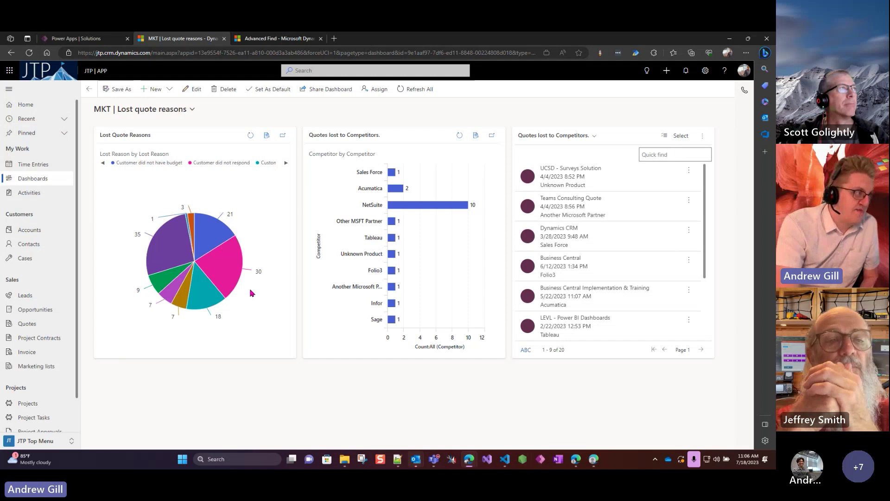
{"action": "mouse_move", "coordinate": [166, 244]}
{"action": "mouse_move", "coordinate": [237, 277]}
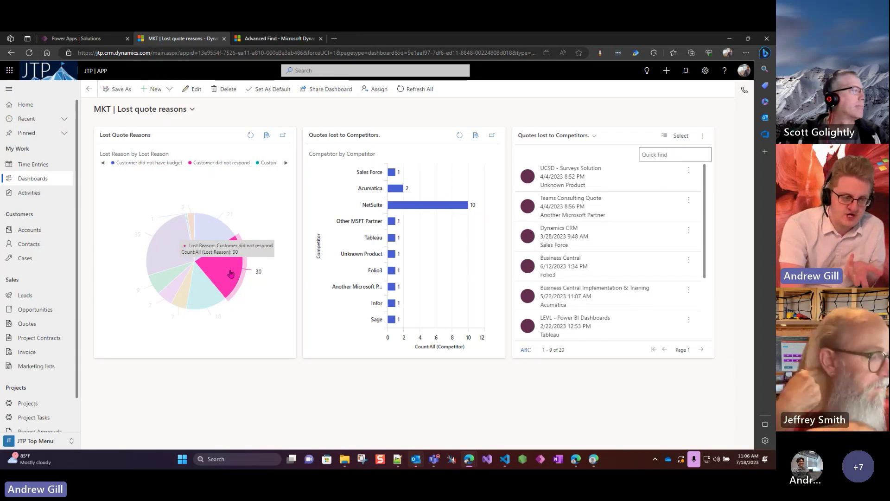
{"action": "mouse_move", "coordinate": [214, 232]}
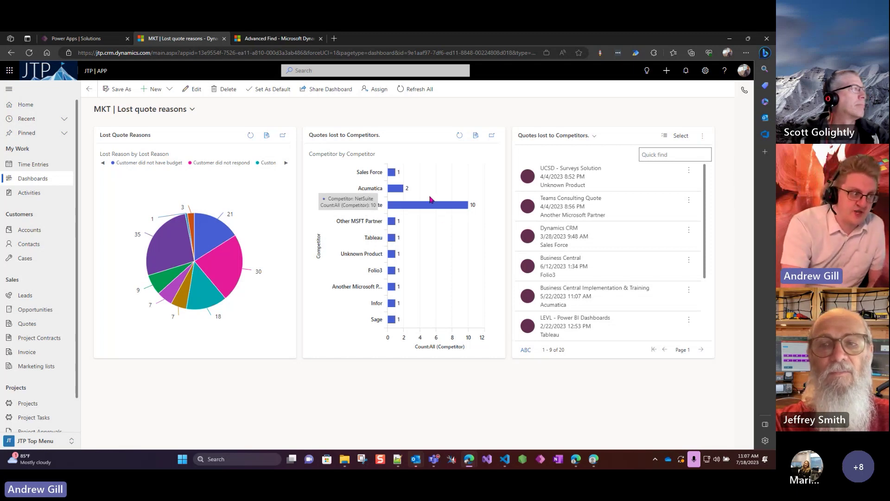
{"action": "left_click", "coordinate": [442, 207]}
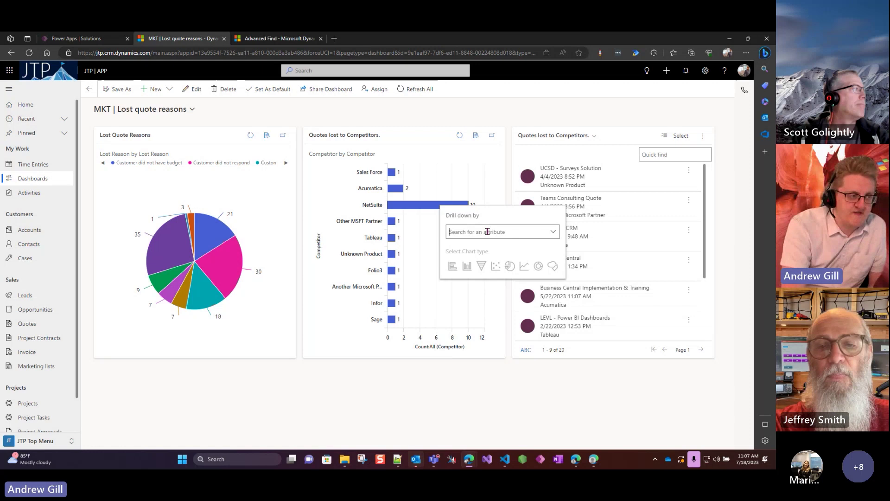
{"action": "left_click", "coordinate": [553, 232]}
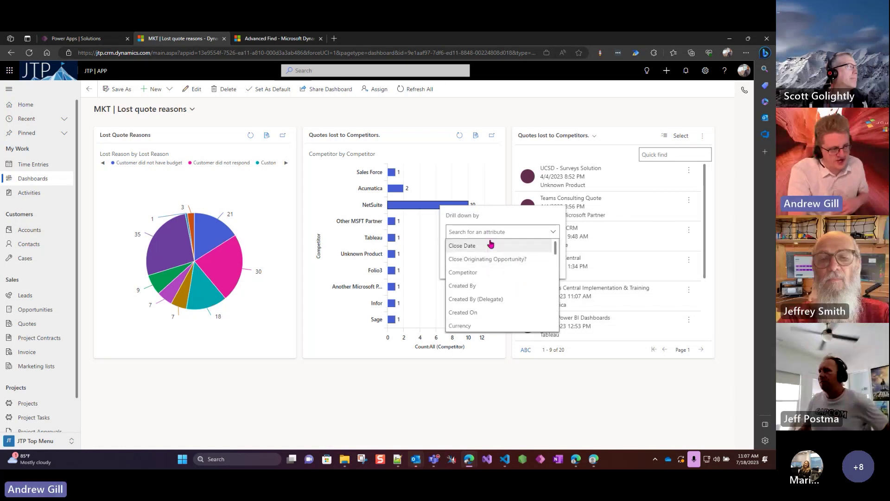
{"action": "scroll", "coordinate": [519, 269], "scroll_direction": "down", "scroll_amount": 1}
{"action": "left_click", "coordinate": [458, 231]}
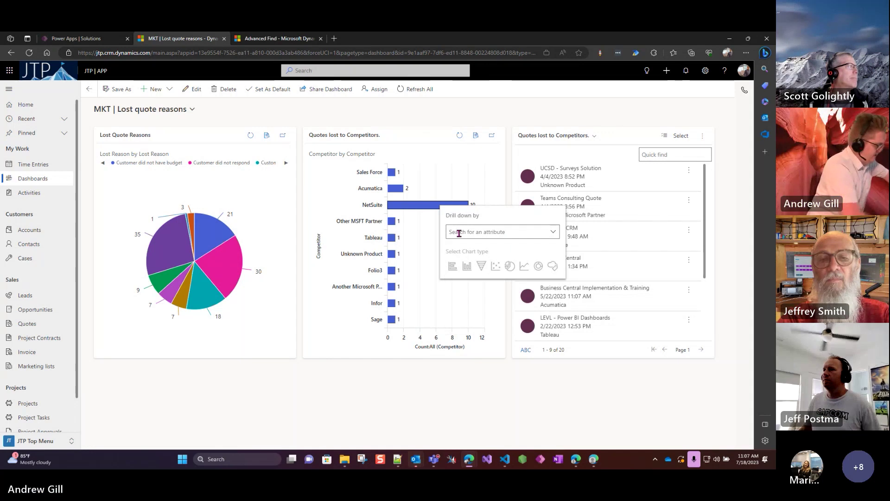
{"action": "type", "text": "com"}
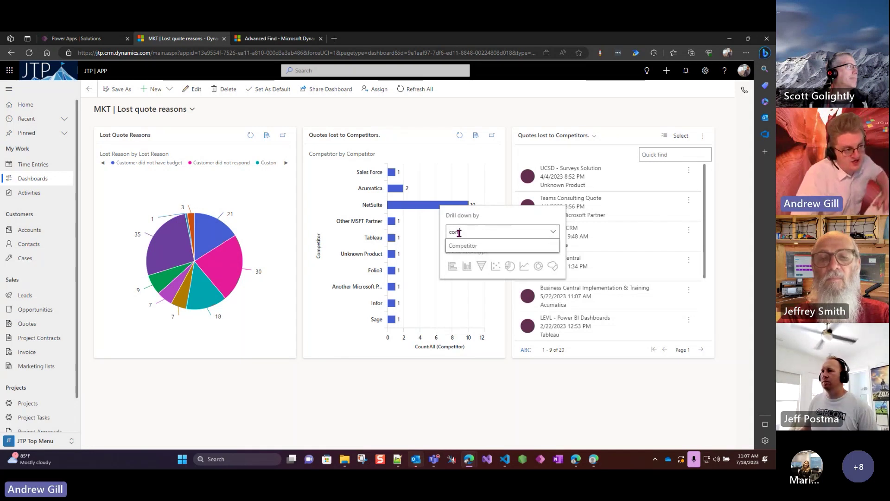
{"action": "key", "text": "ctrl+a"}
{"action": "key", "text": "BackSpace"}
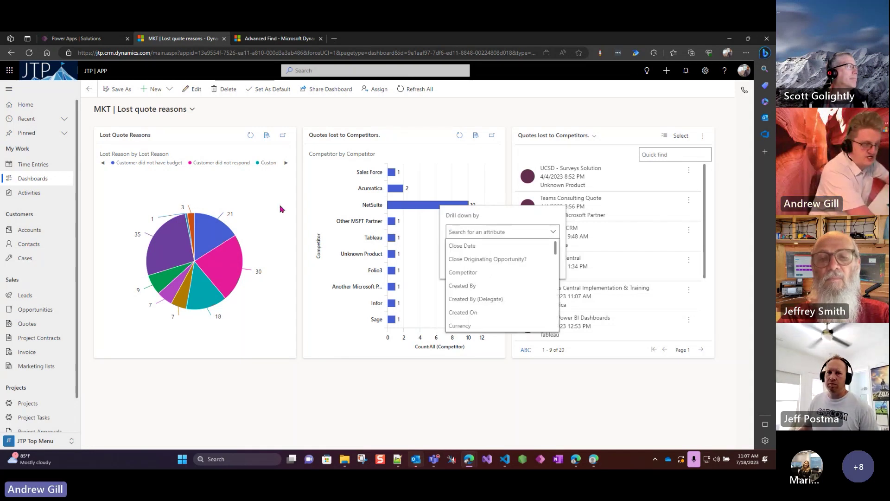
{"action": "type", "text": "cu"}
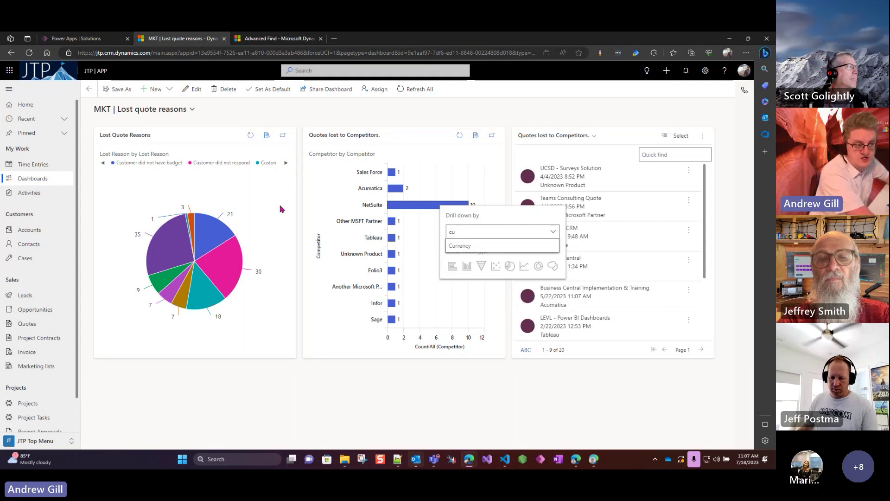
{"action": "key", "text": "BackSpace"}
{"action": "key", "text": "BackSpace"}
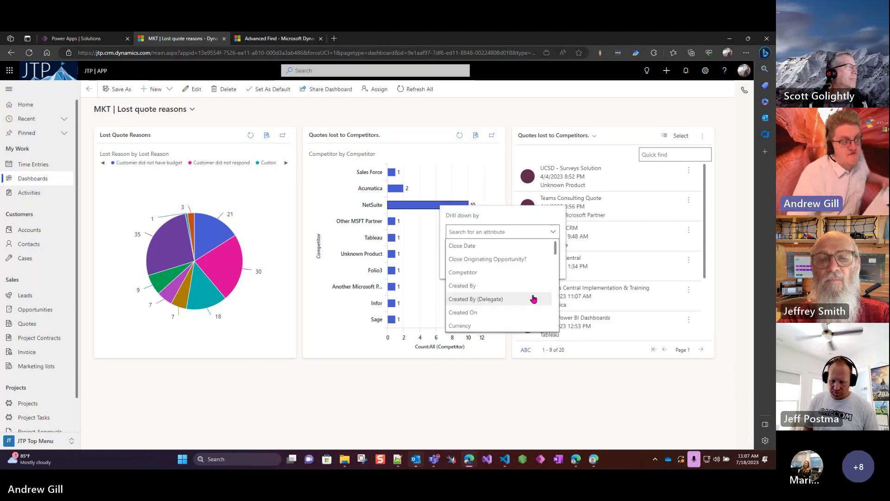
{"action": "scroll", "coordinate": [533, 299], "scroll_direction": "down", "scroll_amount": 6}
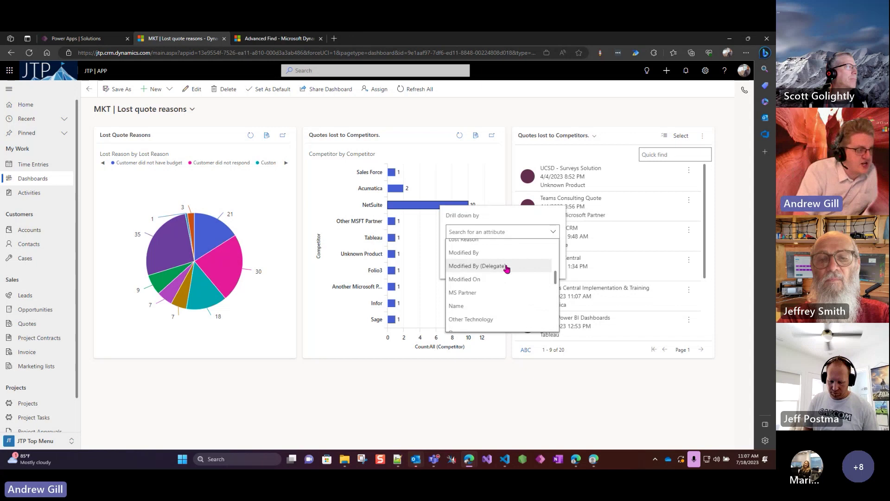
{"action": "scroll", "coordinate": [507, 269], "scroll_direction": "up", "scroll_amount": 6}
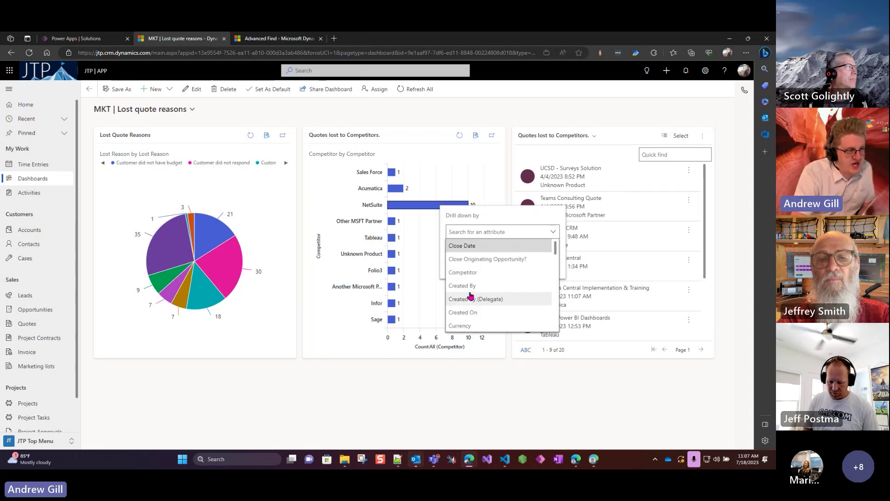
{"action": "left_click", "coordinate": [536, 230]}
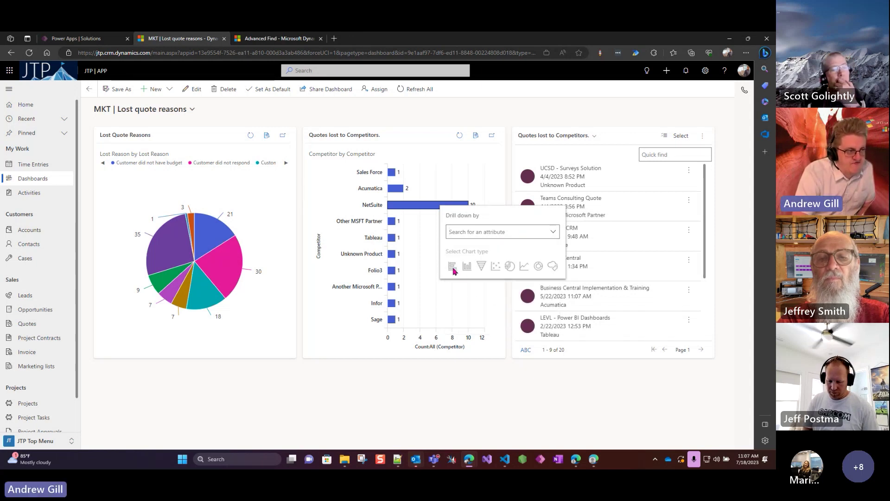
{"action": "type", "text": "nam"}
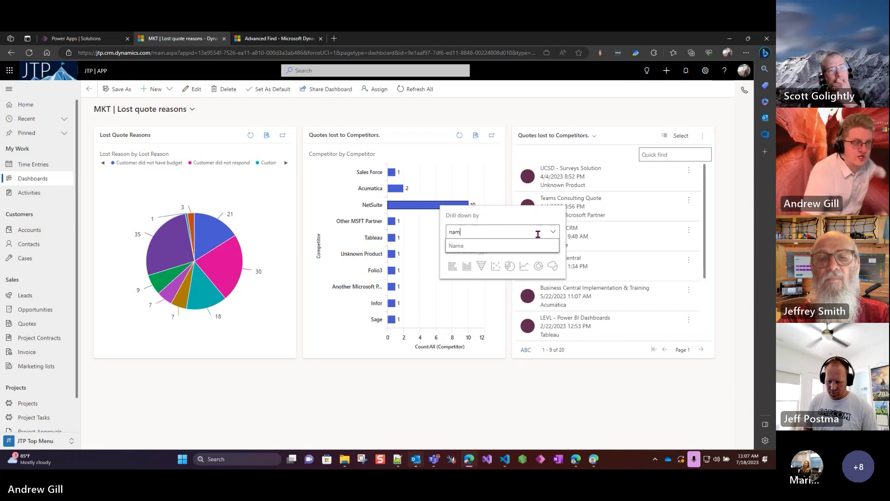
{"action": "left_click", "coordinate": [456, 246]}
{"action": "left_click", "coordinate": [453, 265]}
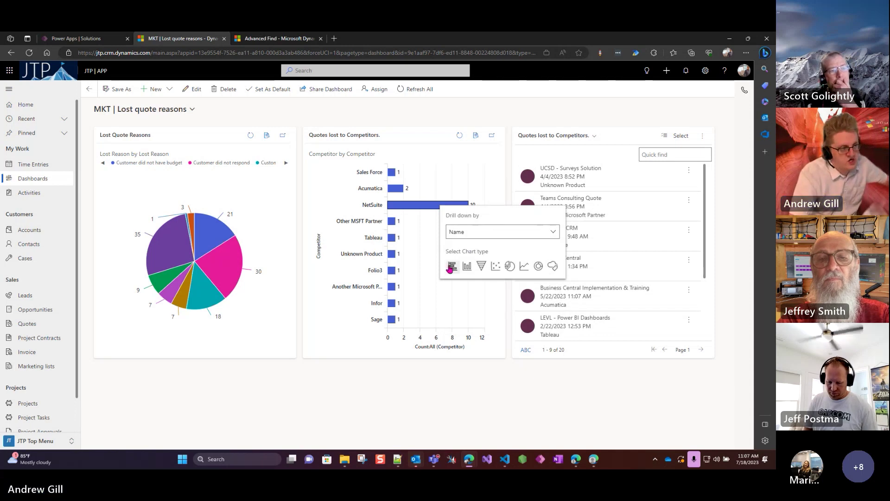
{"action": "mouse_move", "coordinate": [372, 254]}
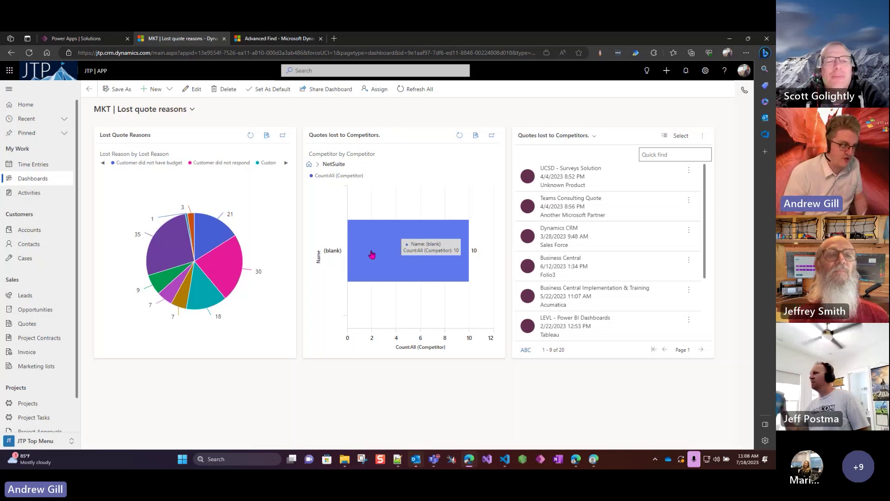
{"action": "left_click", "coordinate": [309, 165]}
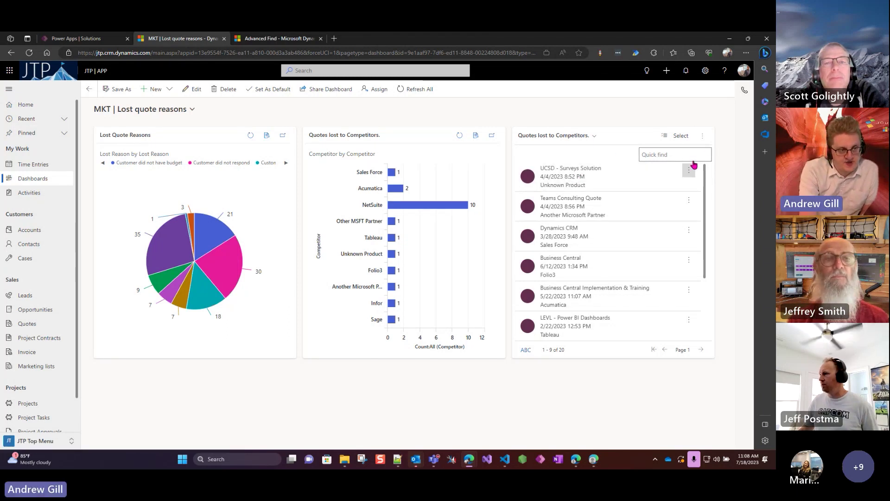
- Sort the quotes lost to competitors by competitor and show page 2, records 10–18
{"action": "left_click", "coordinate": [703, 137]}
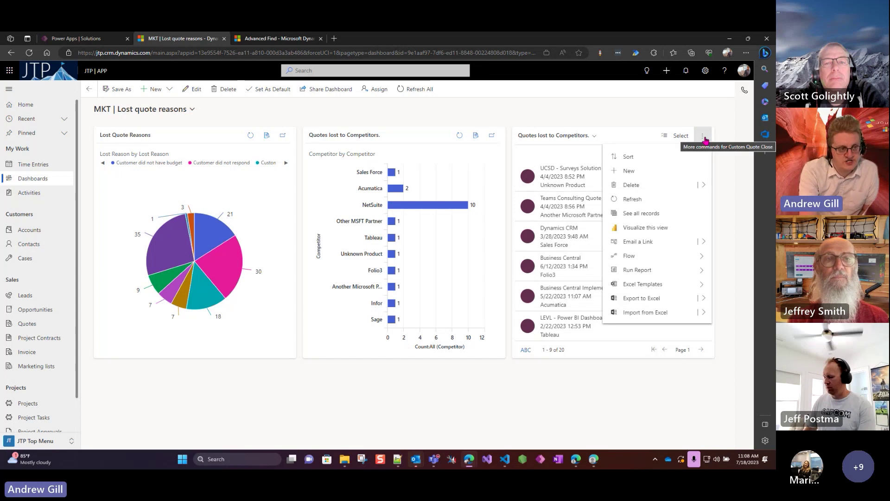
{"action": "left_click", "coordinate": [629, 156]}
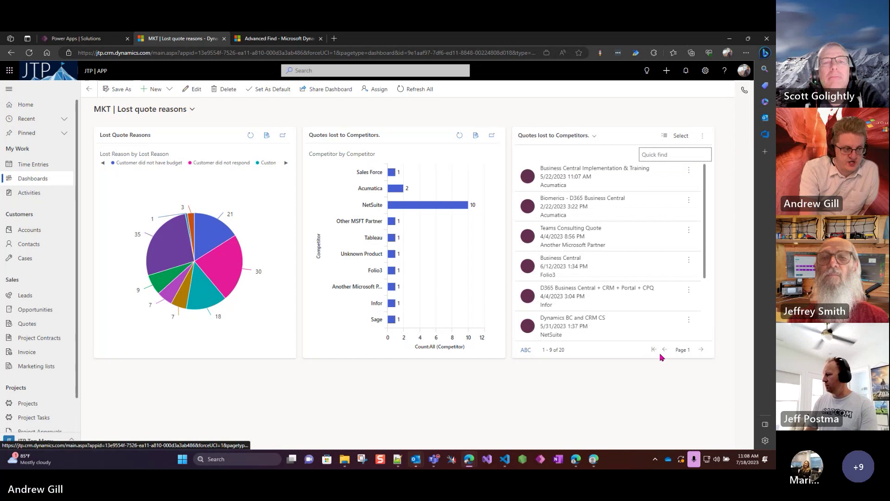
{"action": "left_click", "coordinate": [701, 350]}
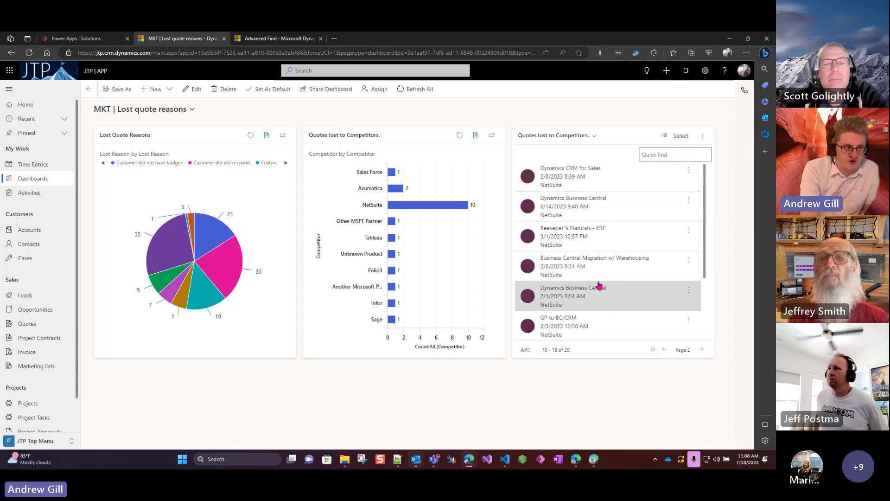